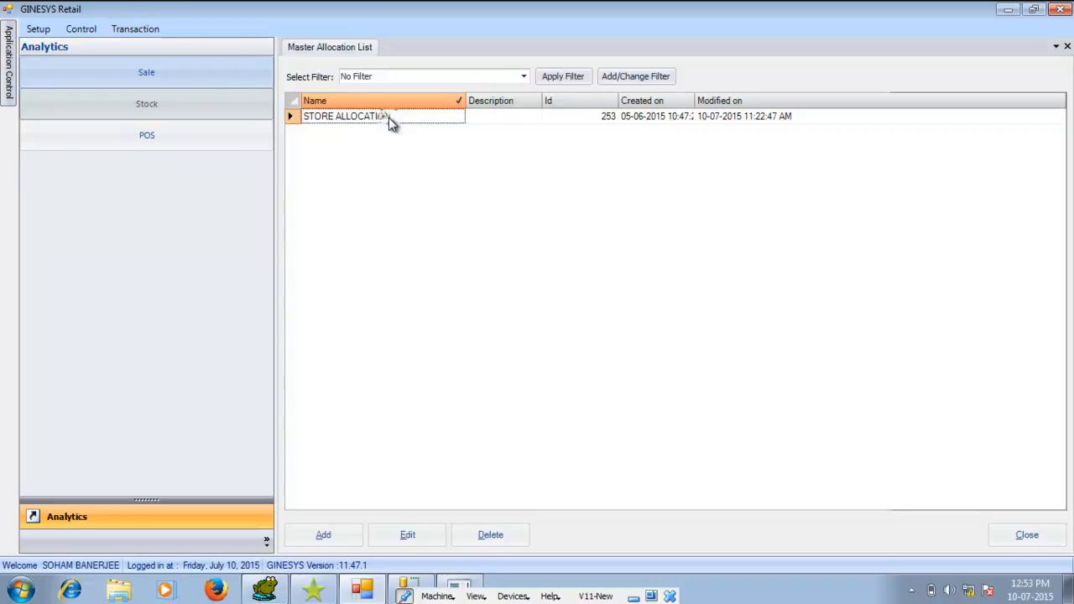
Open the STORE ALLOCATION master allocation for editing and select POS Bill as the category in its report header and footer settings
left_click(382, 537)
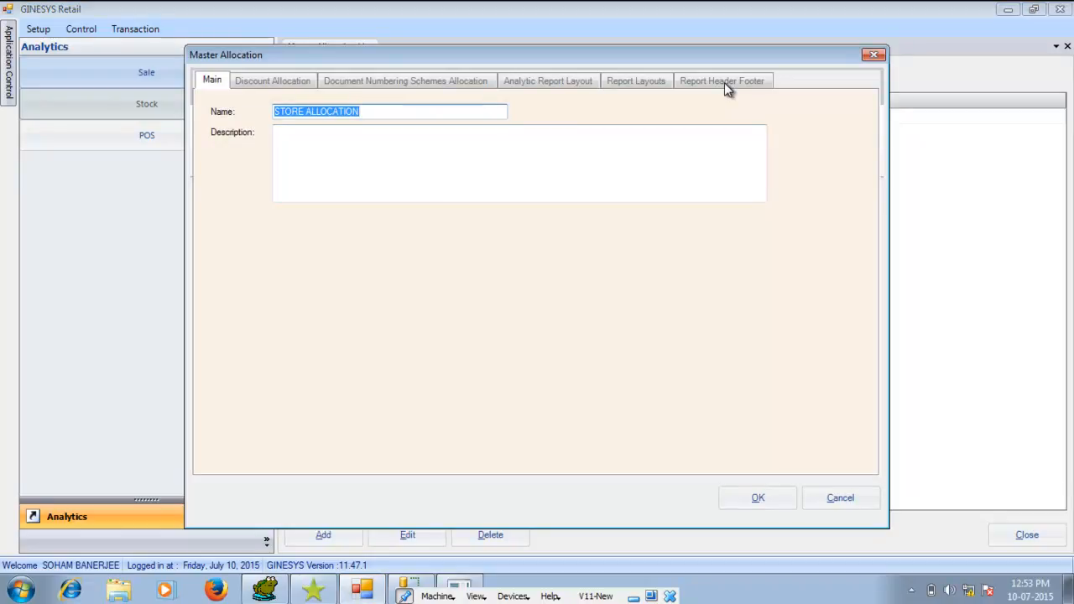
left_click(726, 85)
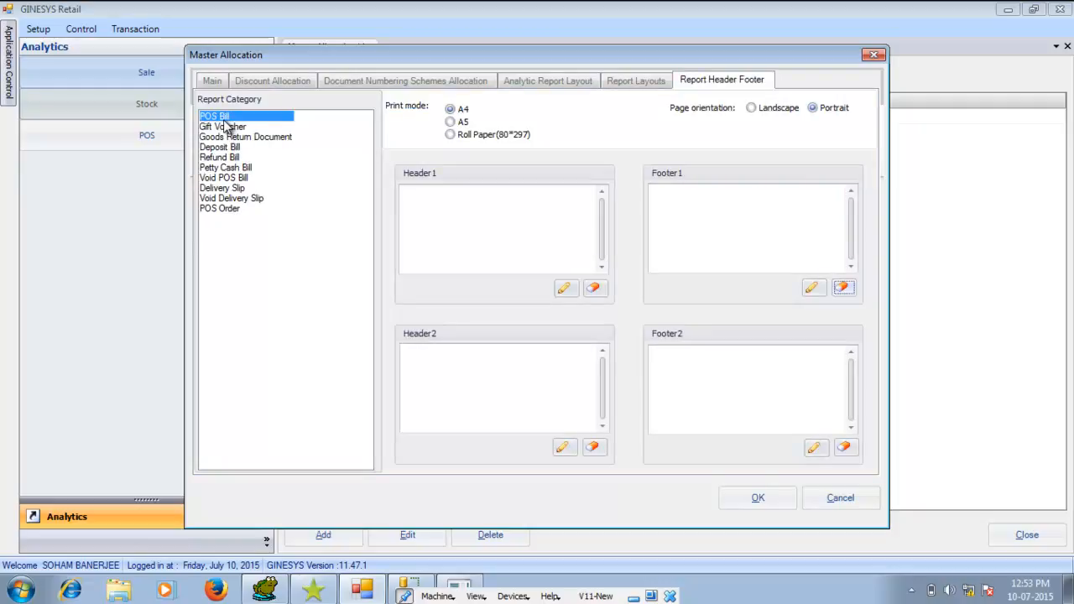
left_click(222, 127)
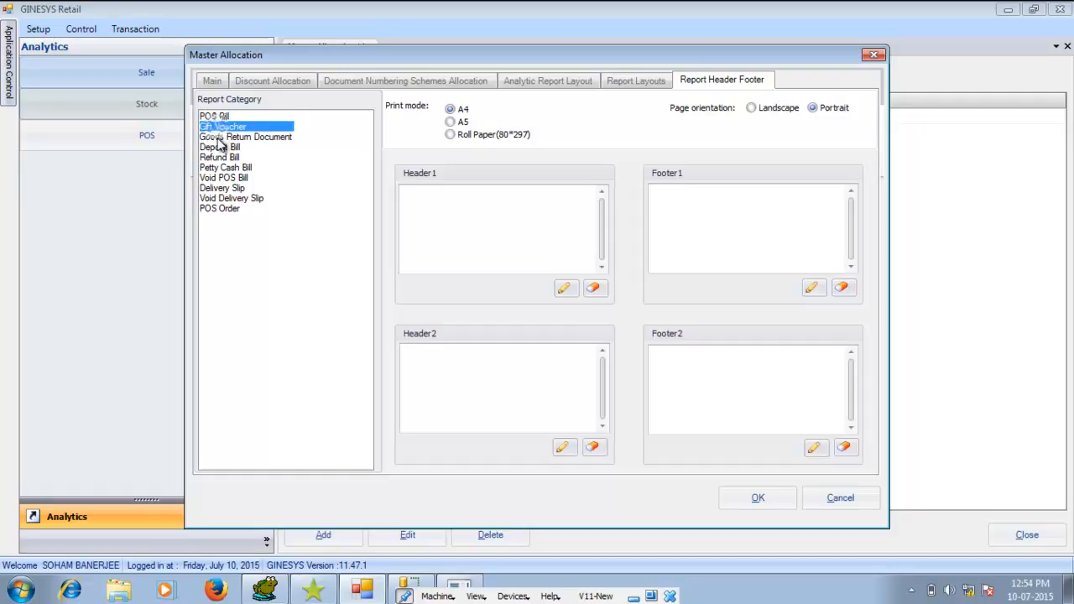
left_click(218, 138)
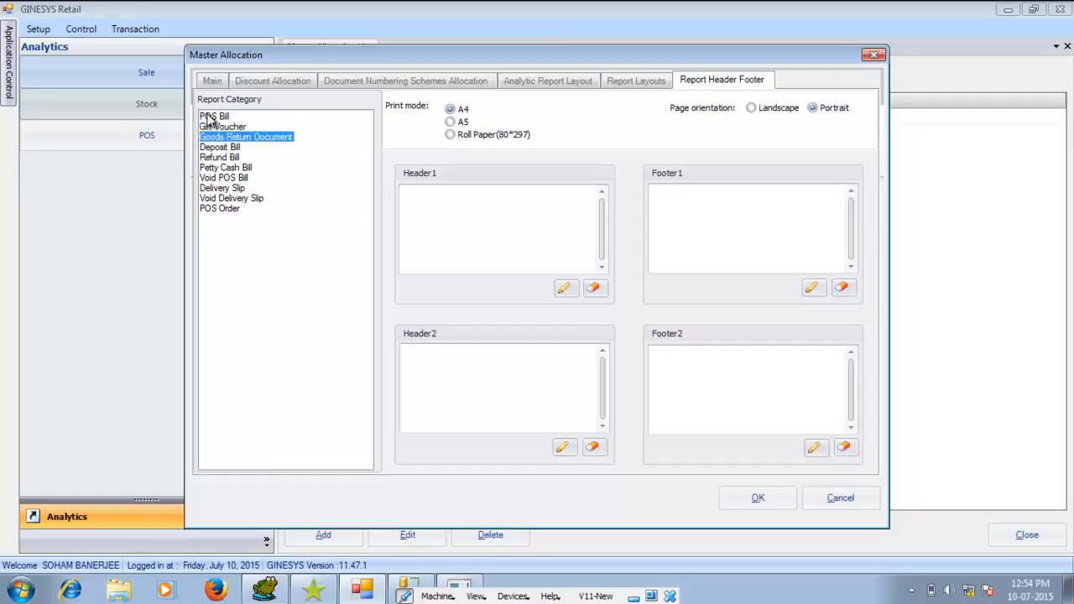
left_click(211, 118)
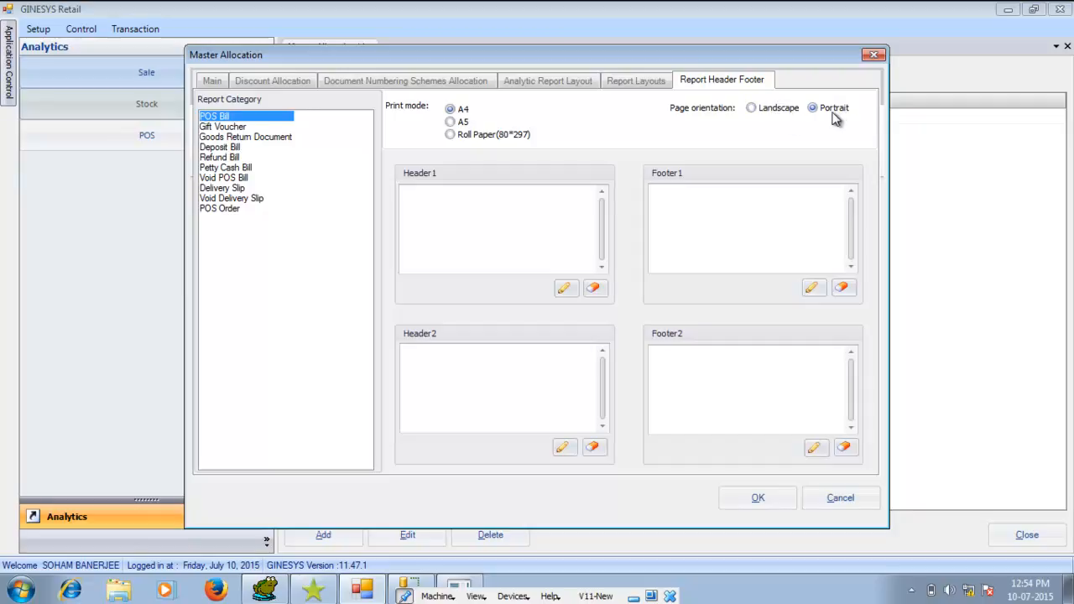
Enter "GSL Newtown wishes you and your entire family a very happy Durga Puja." as the Footer1 text for POS Bill
left_click(508, 229)
left_click(565, 290)
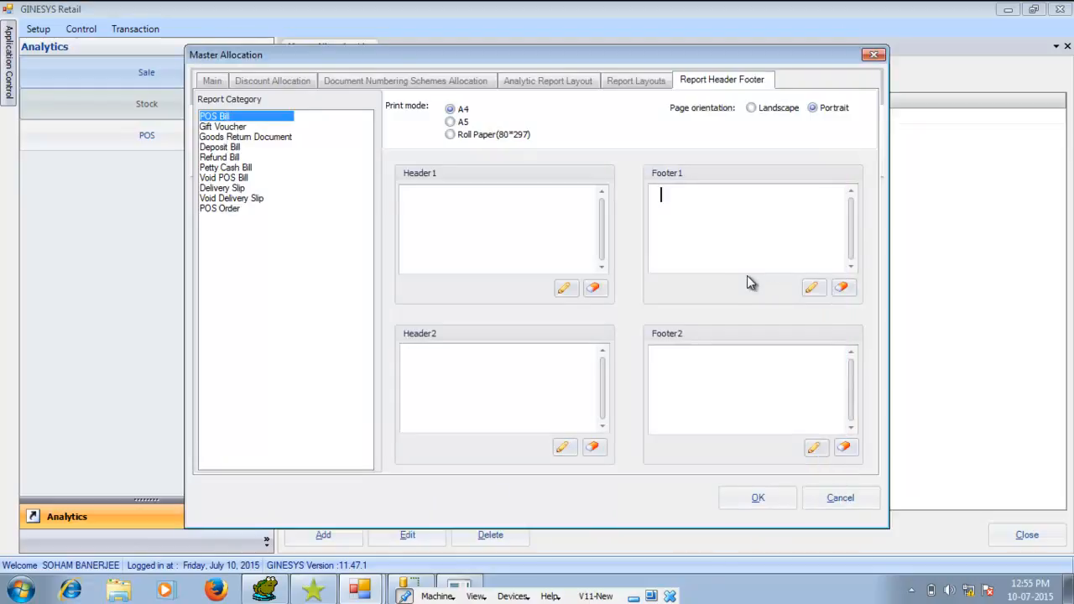
left_click(812, 289)
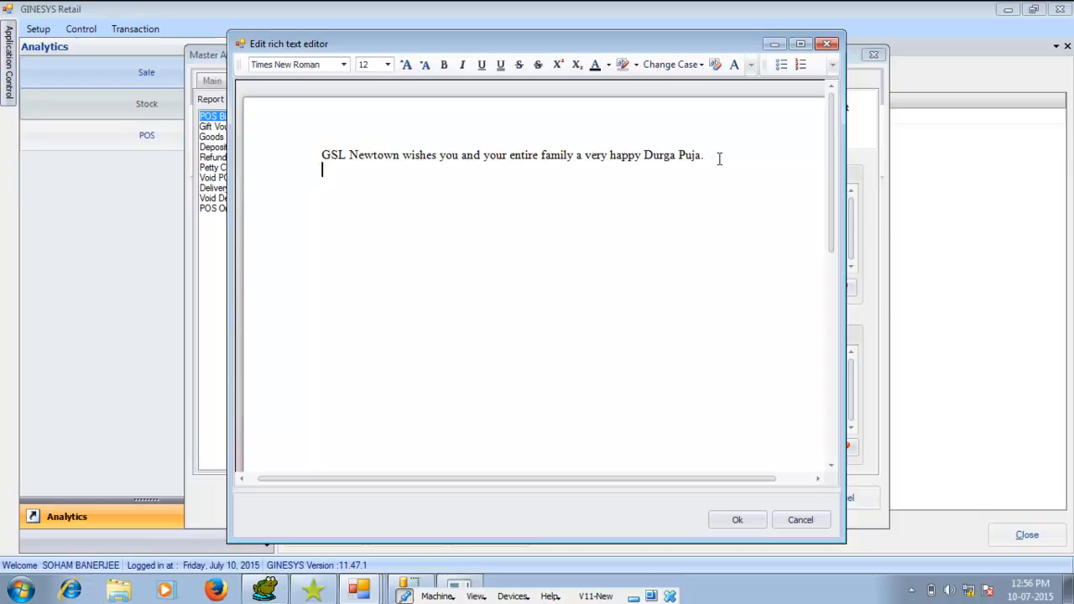
Format the whole footer greeting in Tahoma at size 12
left_click_drag(720, 160, 302, 153)
left_click(344, 65)
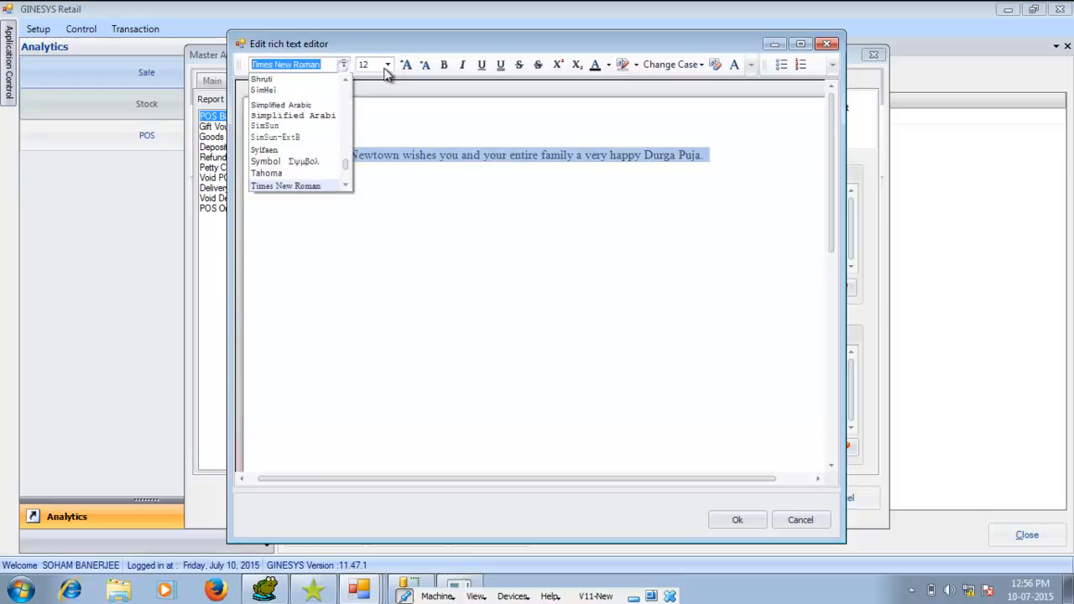
left_click(304, 175)
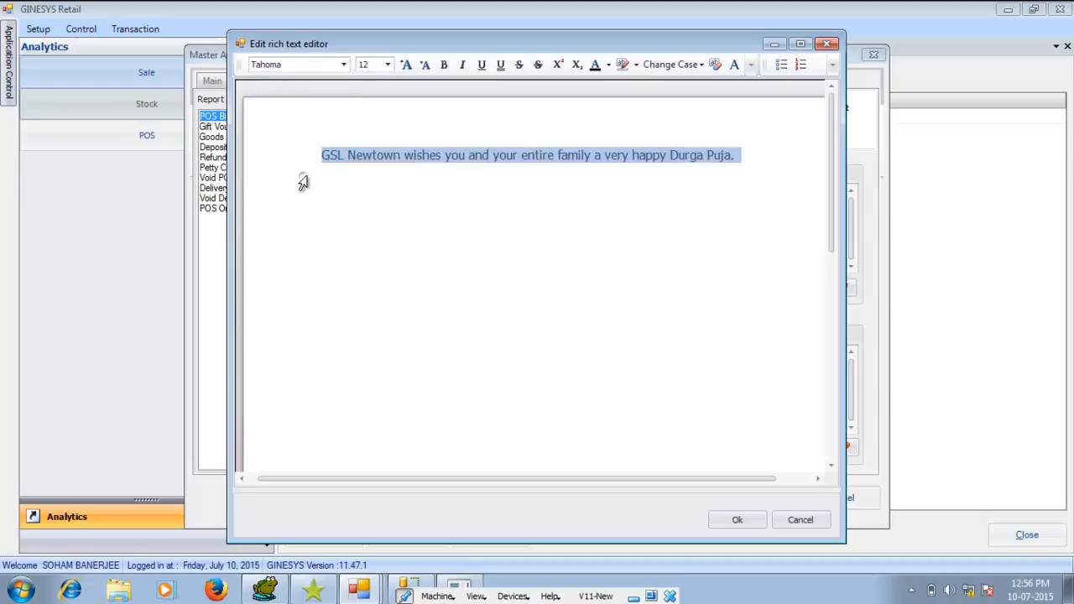
left_click(407, 65)
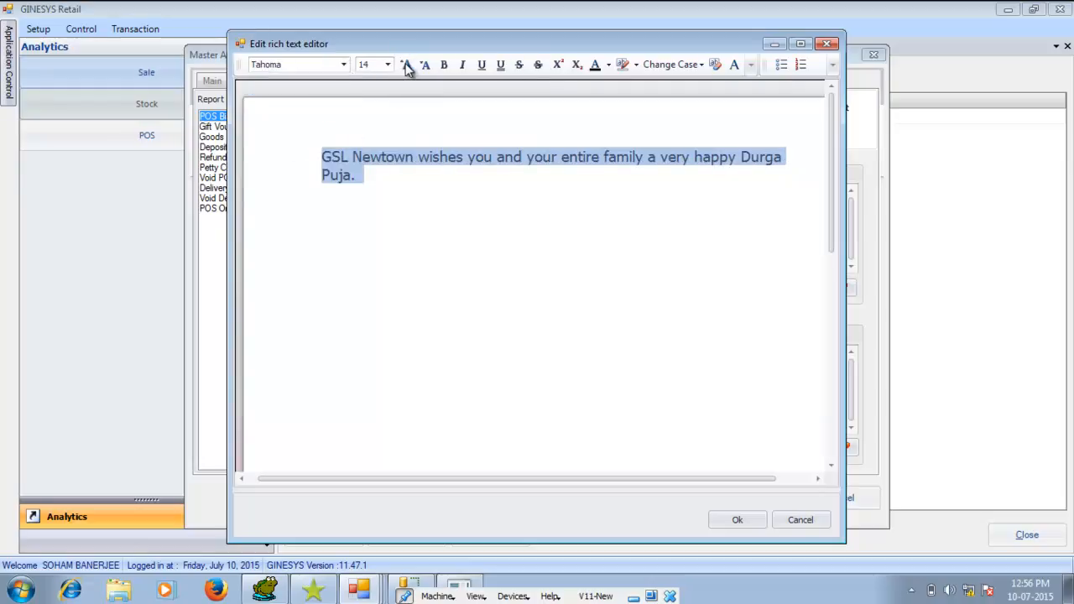
left_click(406, 66)
left_click(426, 65)
left_click(426, 66)
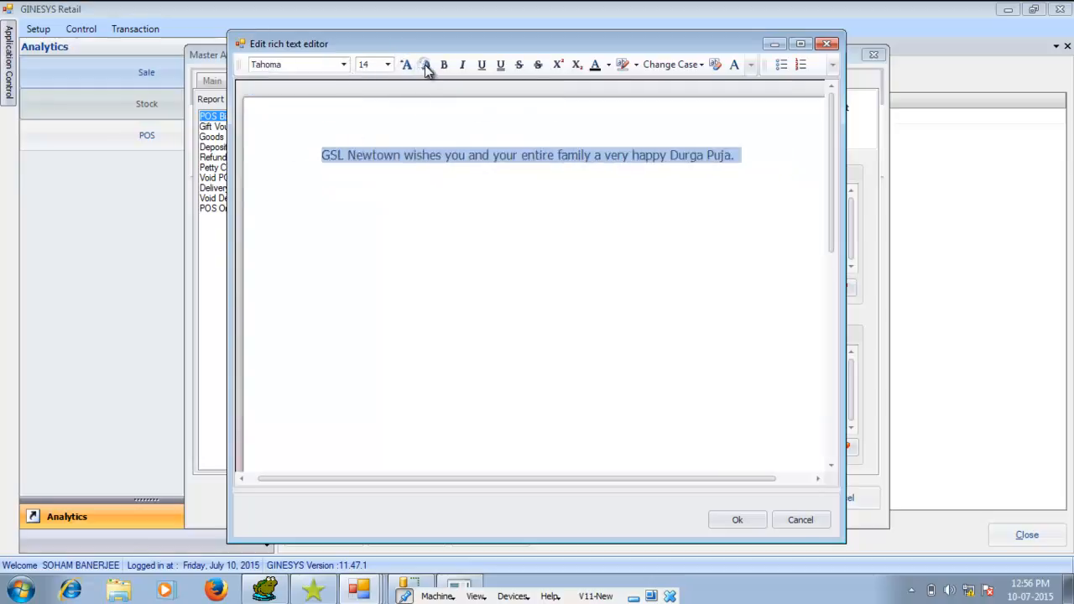
Accept the formatted Footer1 text and save the master allocation
left_click(735, 521)
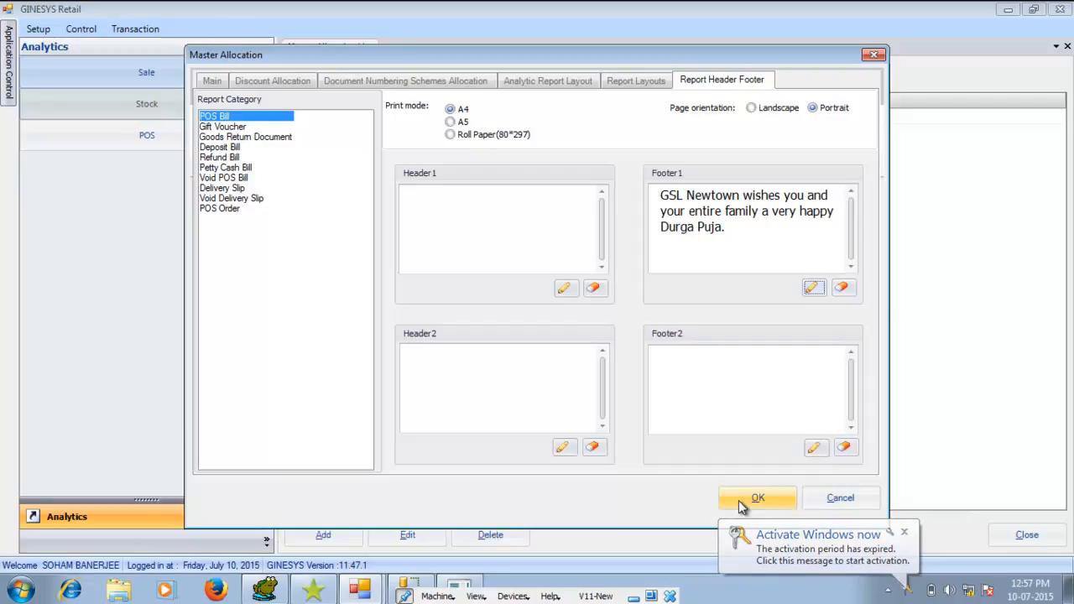
left_click(741, 502)
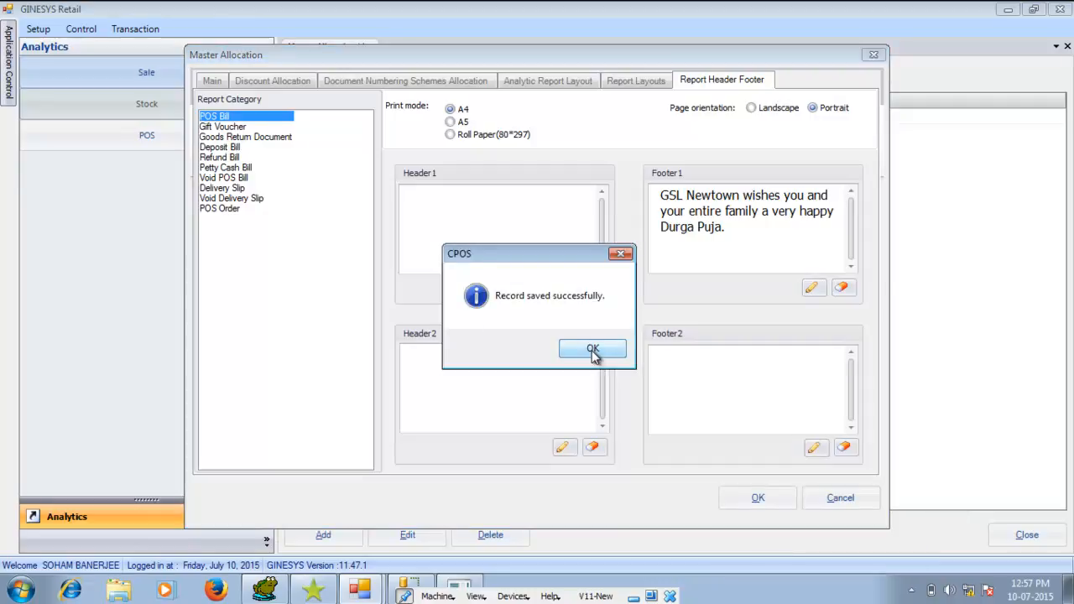
left_click(592, 350)
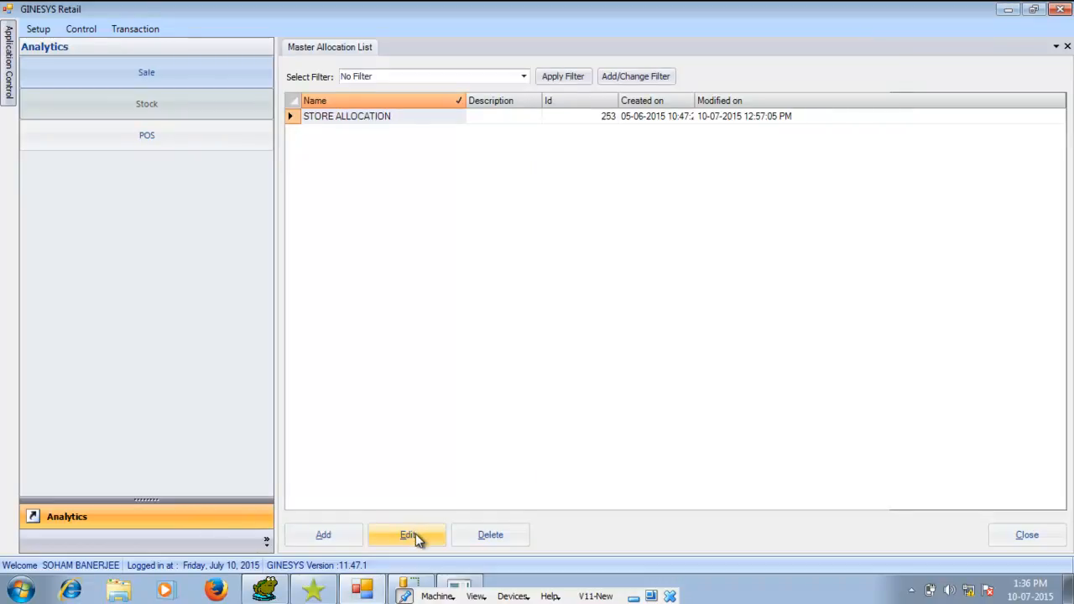
Reopen STORE ALLOCATION for editing, erase the POS Bill's Footer1 text and save the allocation
left_click(415, 534)
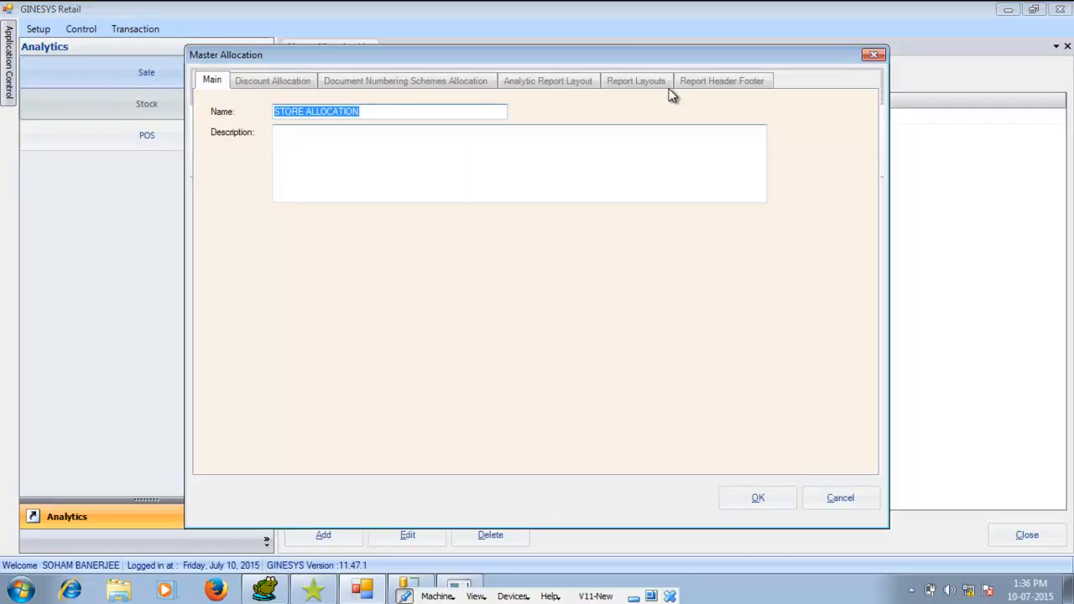
left_click(705, 81)
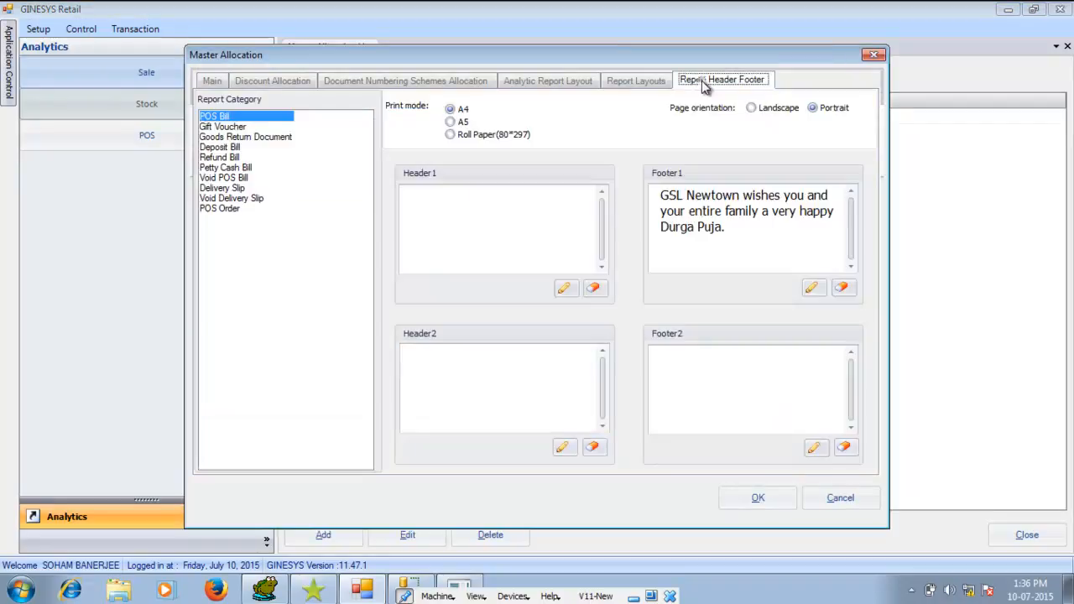
left_click(842, 289)
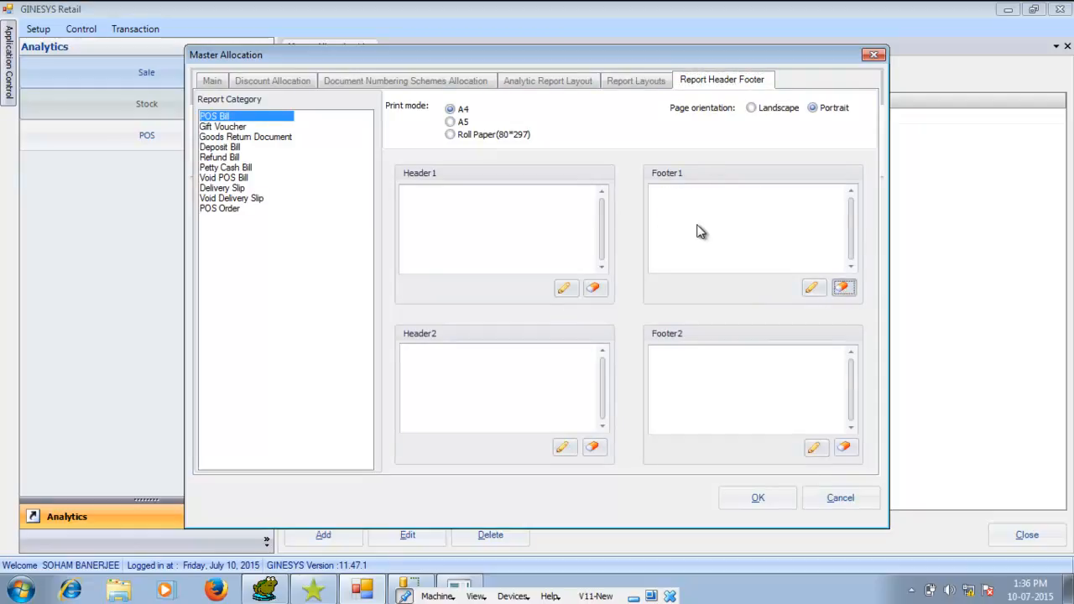
left_click(754, 503)
left_click(593, 351)
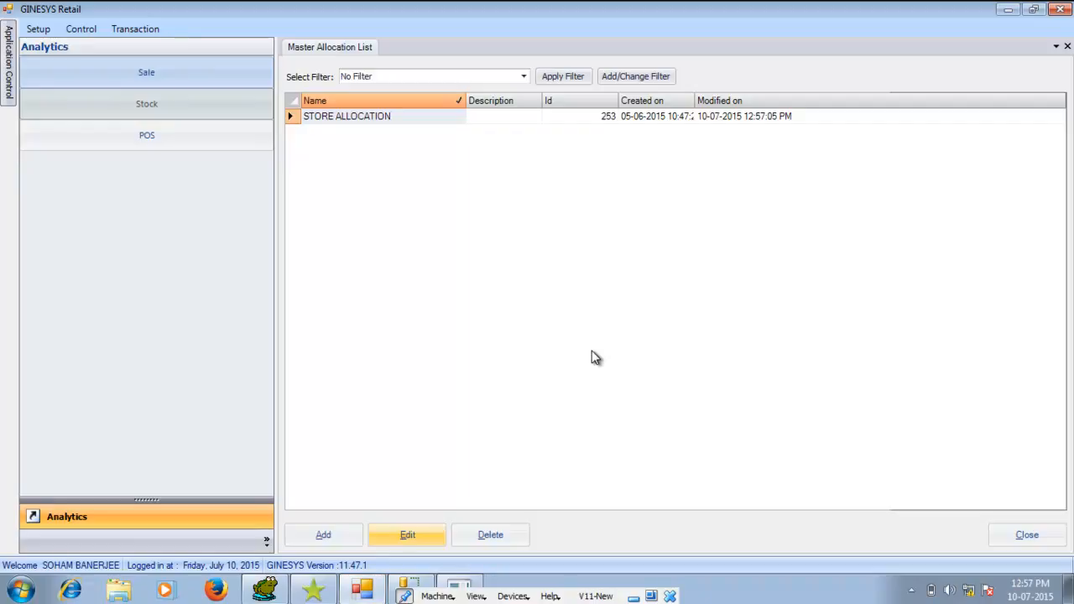
left_click(72, 29)
left_click(102, 186)
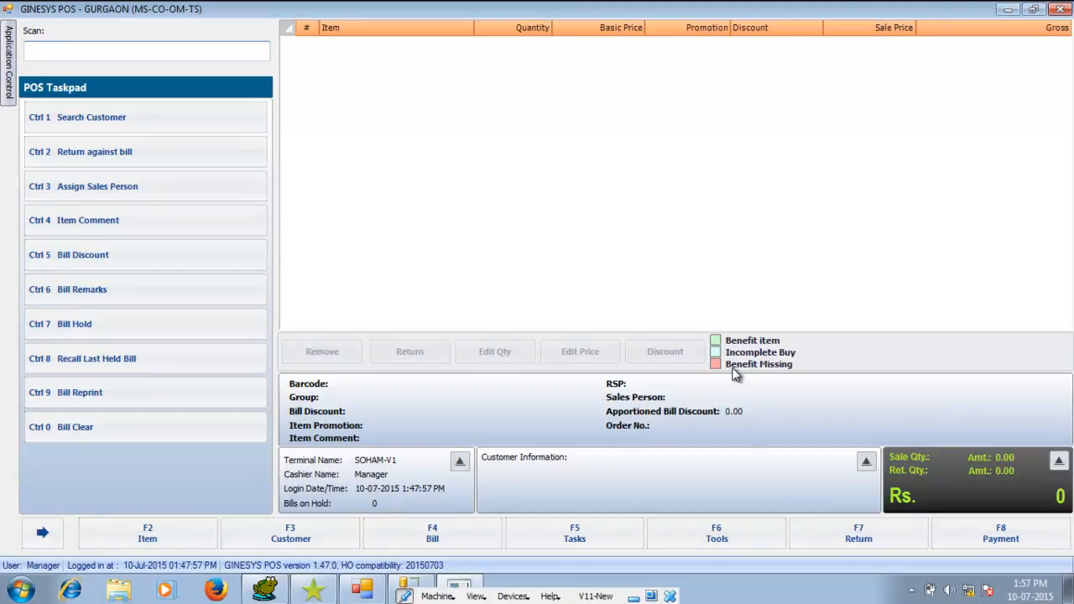
Look up items by name and add the VAN HUESAN 42 full sleeve shirt (GIN1000) to the bill
mouse_move(746, 373)
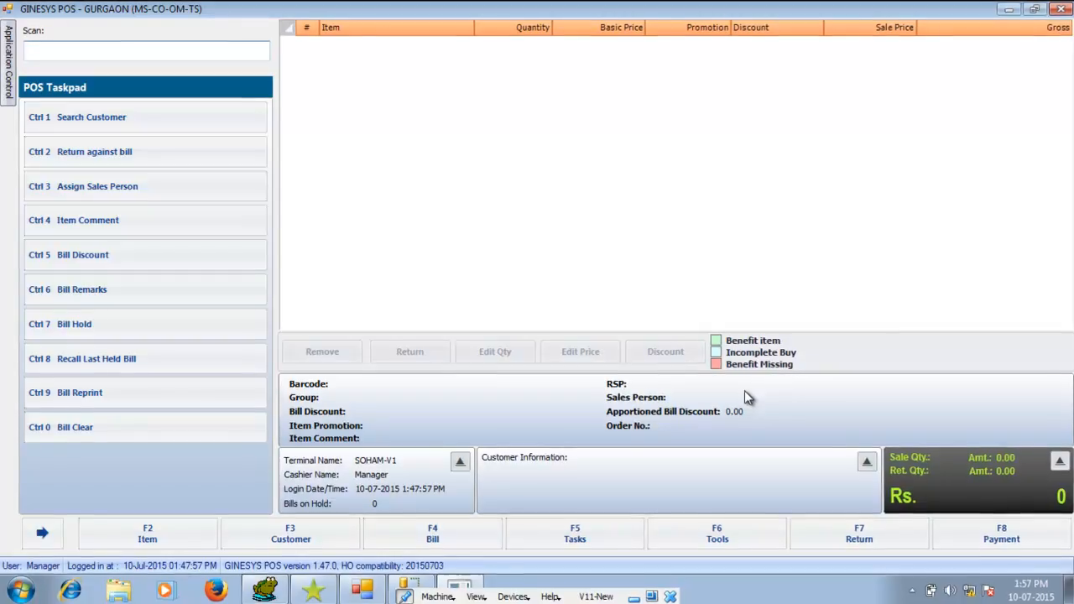
key("F2")
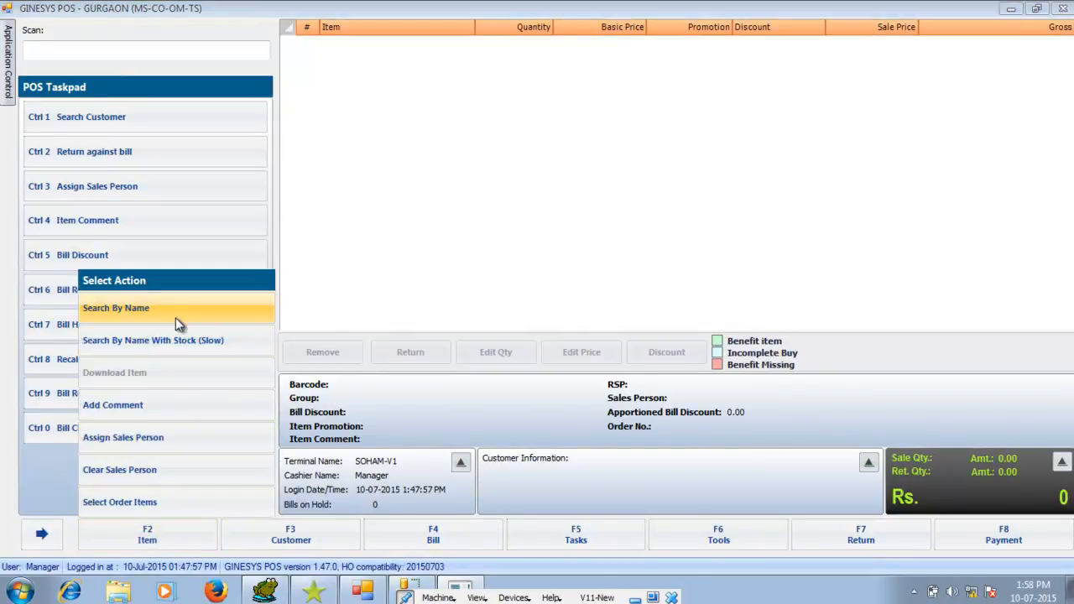
left_click(176, 308)
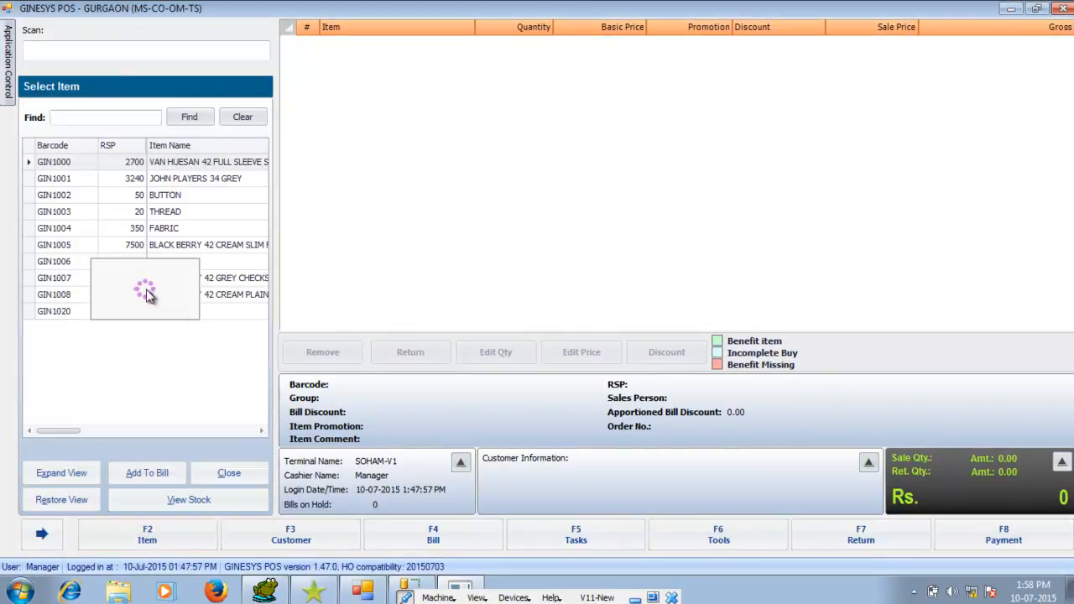
left_click(51, 162)
left_click(132, 475)
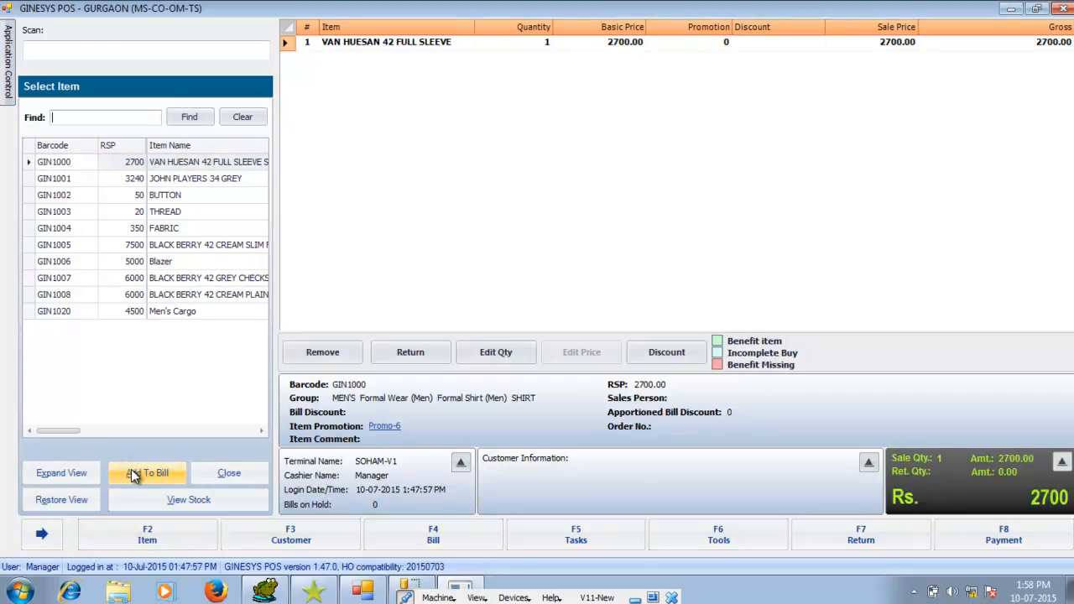
Read the shirt's promotion benefit description and check the bill's promotion status at payment, returning to the bill
left_click(387, 429)
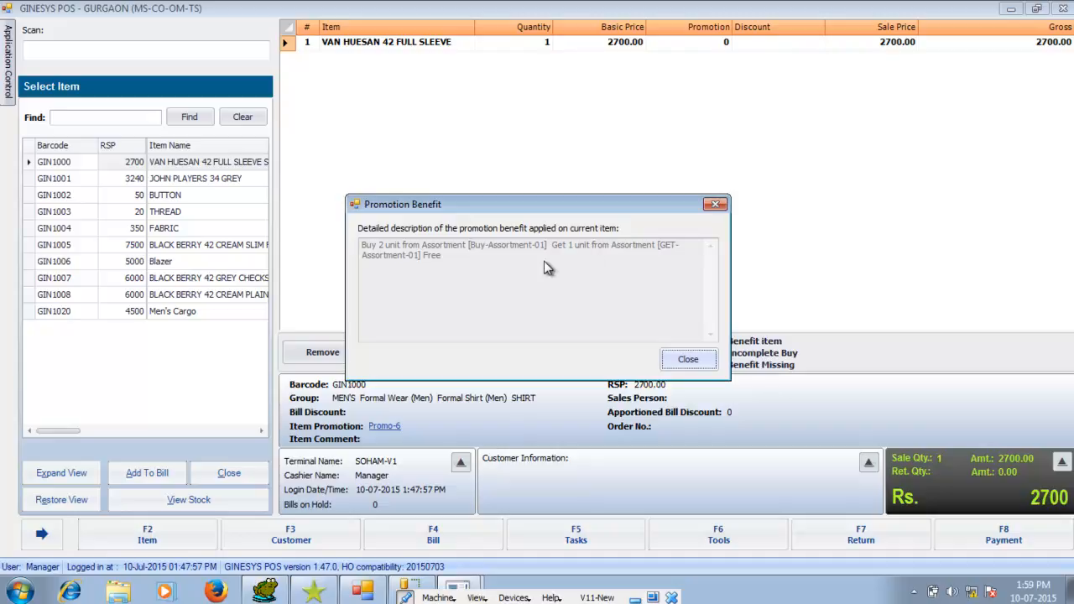
left_click(685, 361)
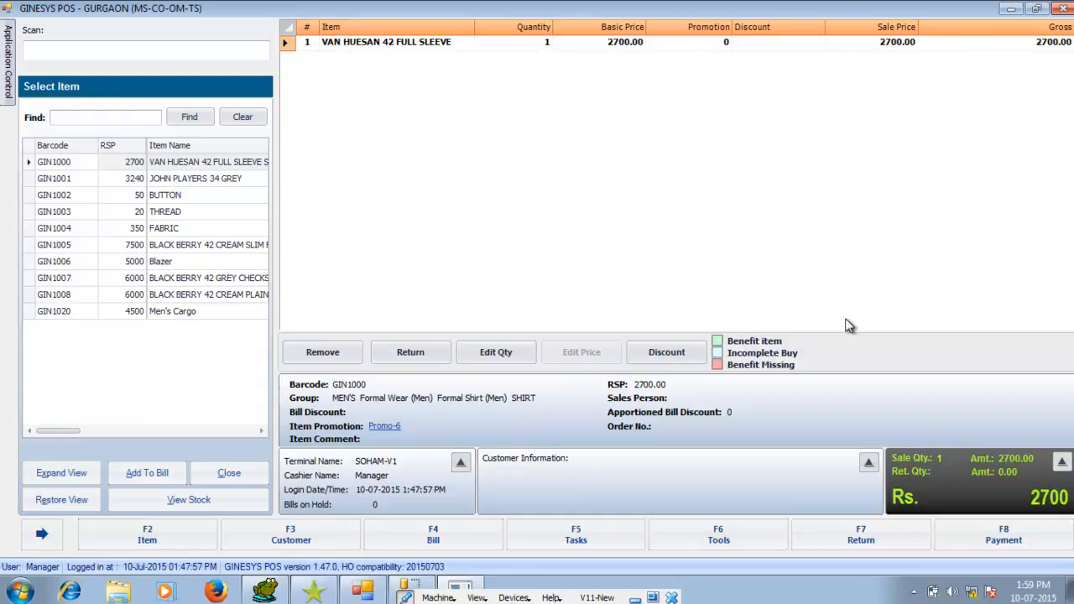
left_click(1007, 542)
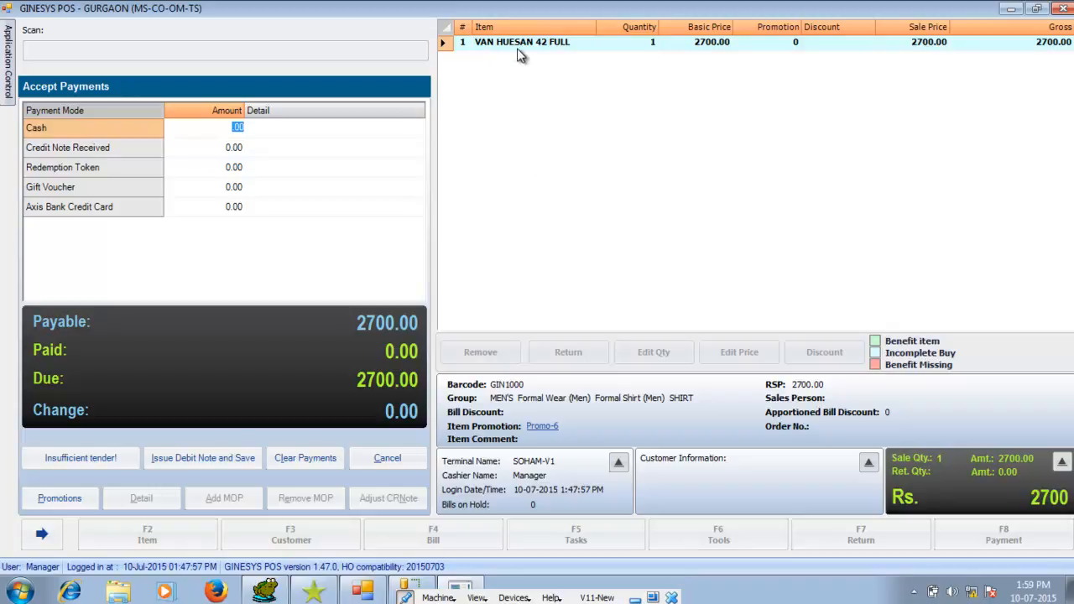
left_click(388, 459)
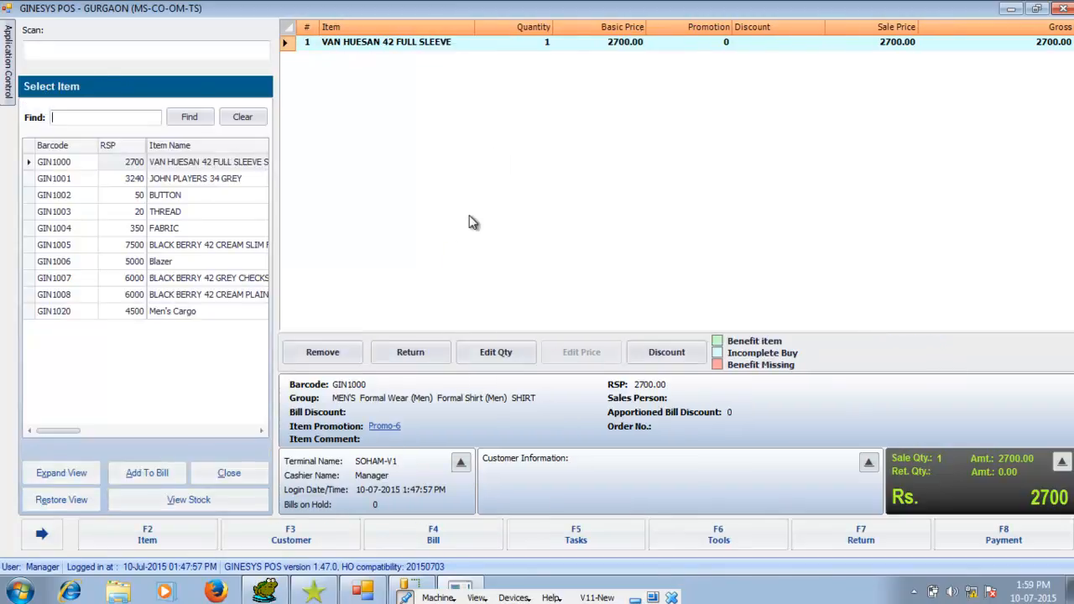
Set the shirt's quantity to 2 and check the promotion status at payment, returning to the bill
left_click(483, 356)
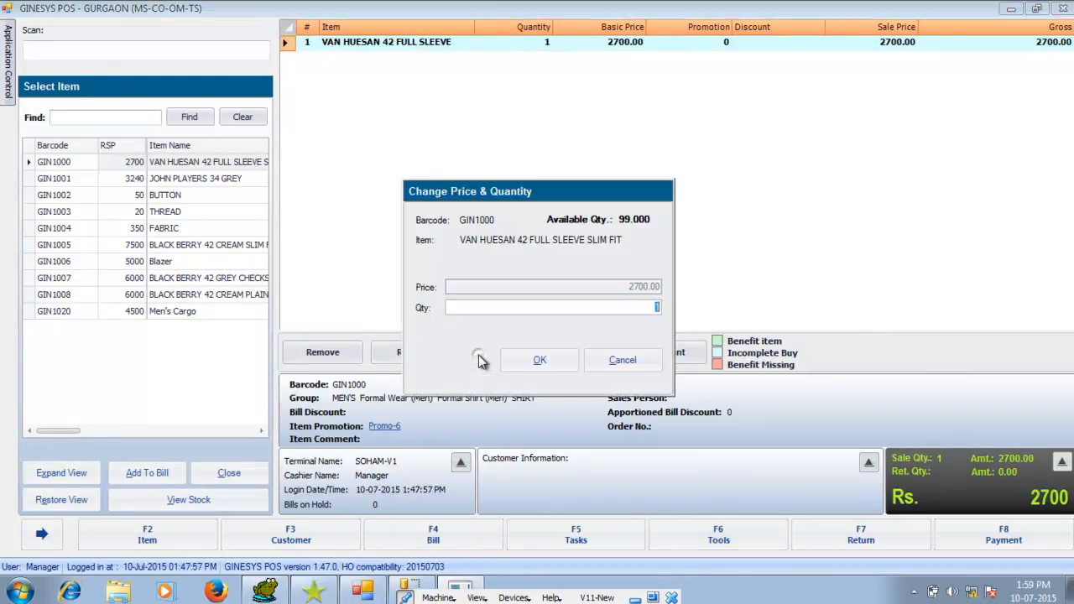
type("2")
left_click(540, 361)
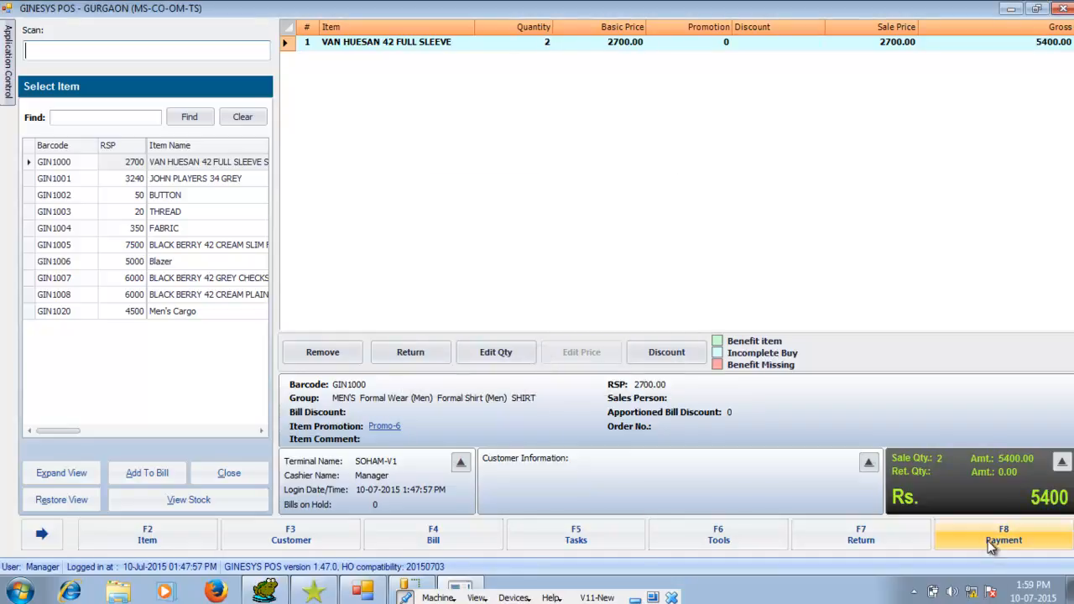
left_click(991, 546)
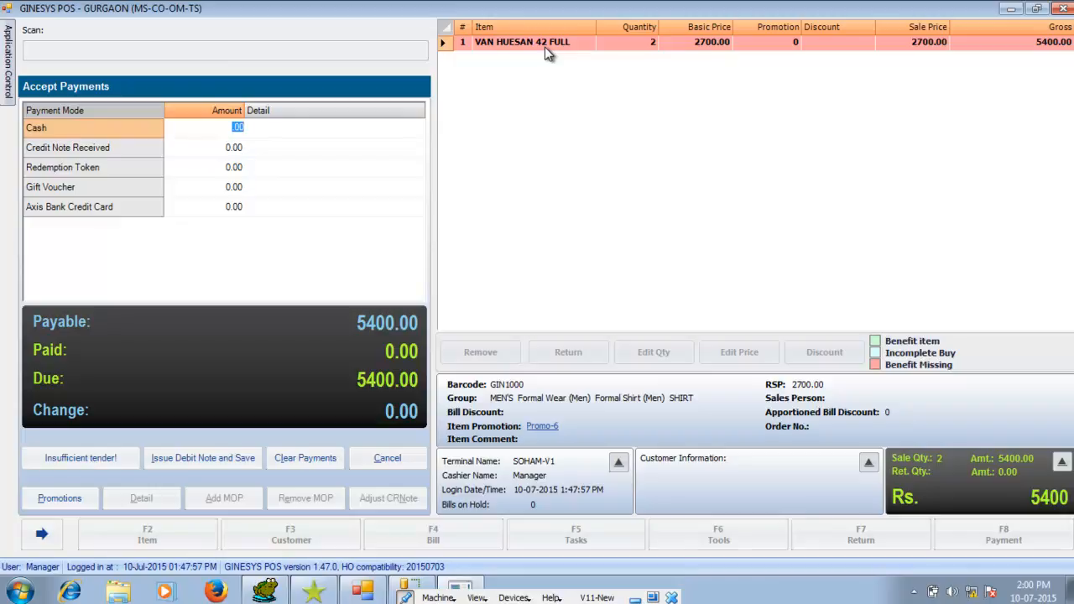
left_click(388, 459)
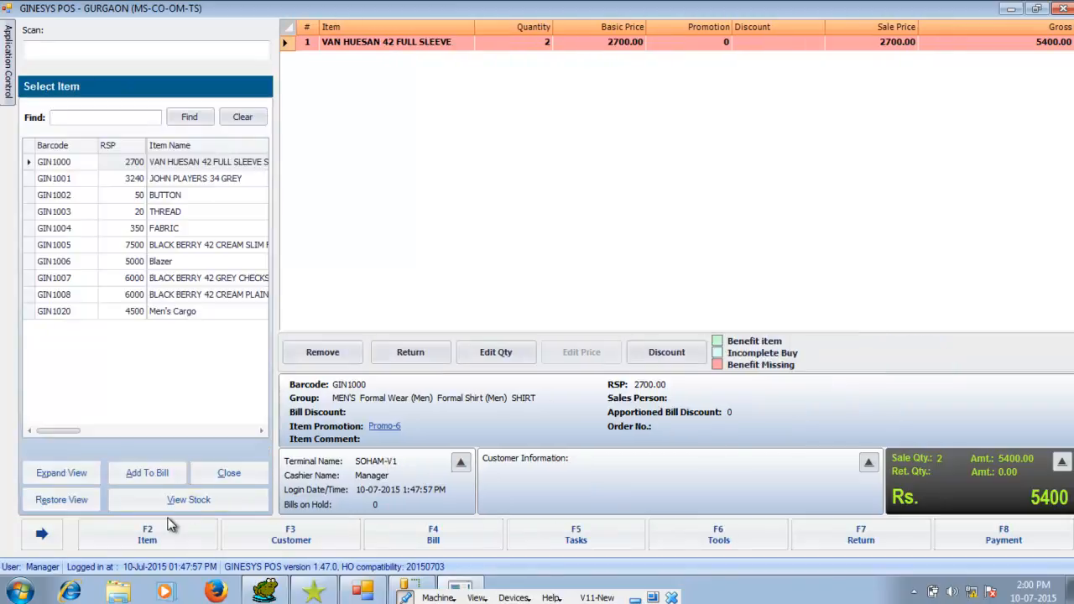
Add the Blazer (GIN1006) to the bill and proceed to payment, examining the promotion applied to both bill lines
left_click(63, 263)
left_click(116, 478)
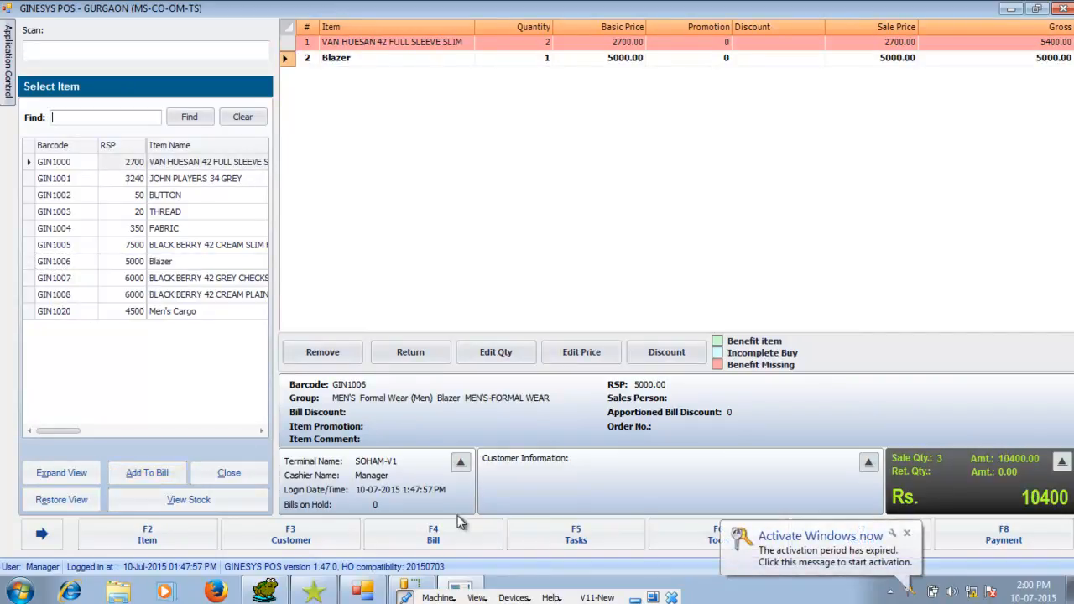
left_click(1003, 538)
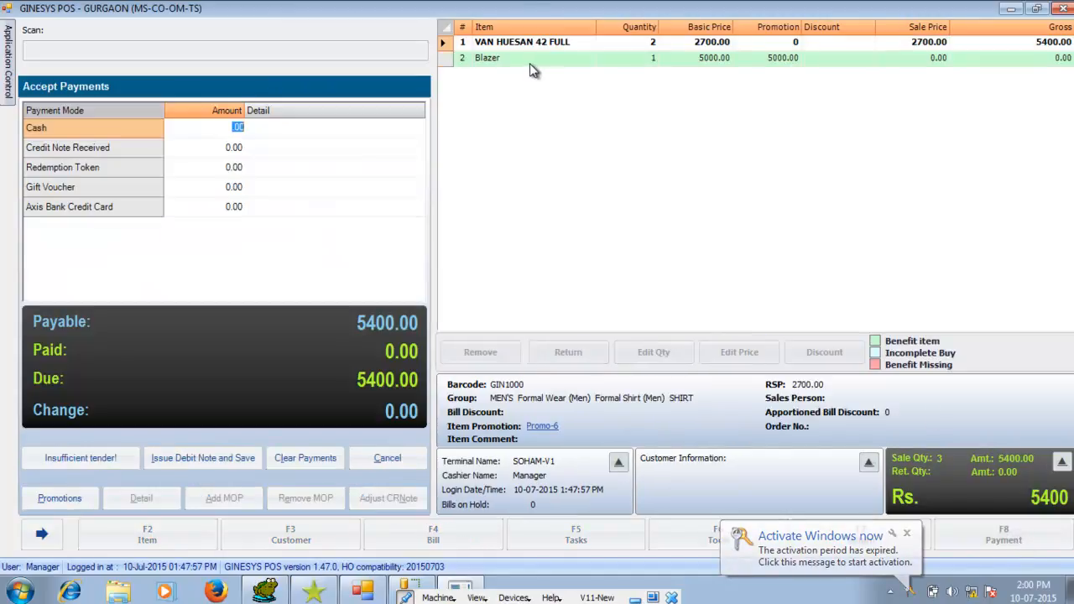
left_click(530, 61)
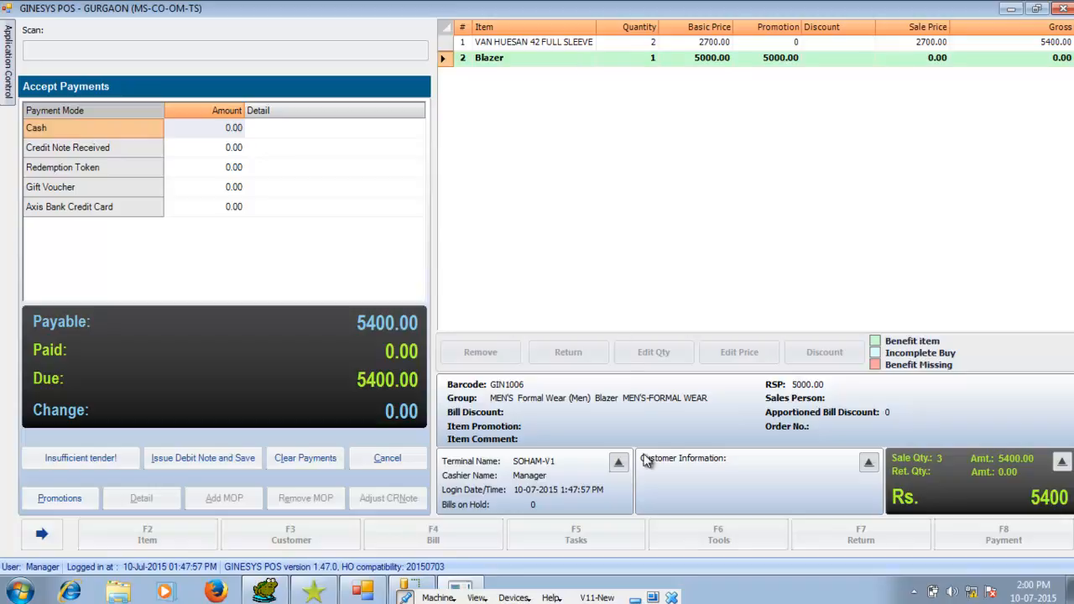
left_click(520, 44)
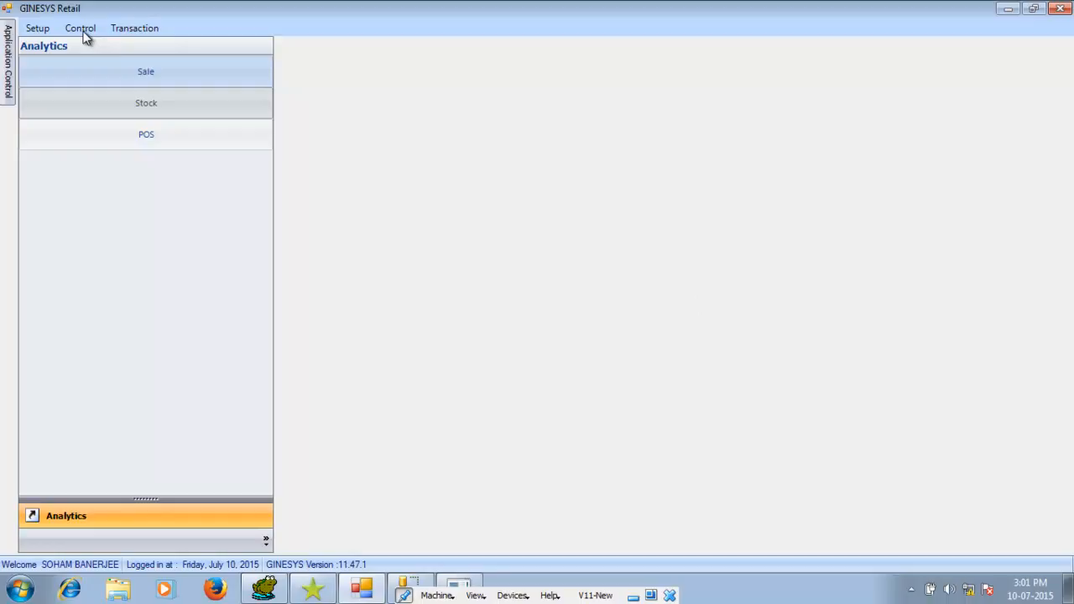
Open the last backup and sync information for all sites in the Data Exchange Dashboard
left_click(81, 30)
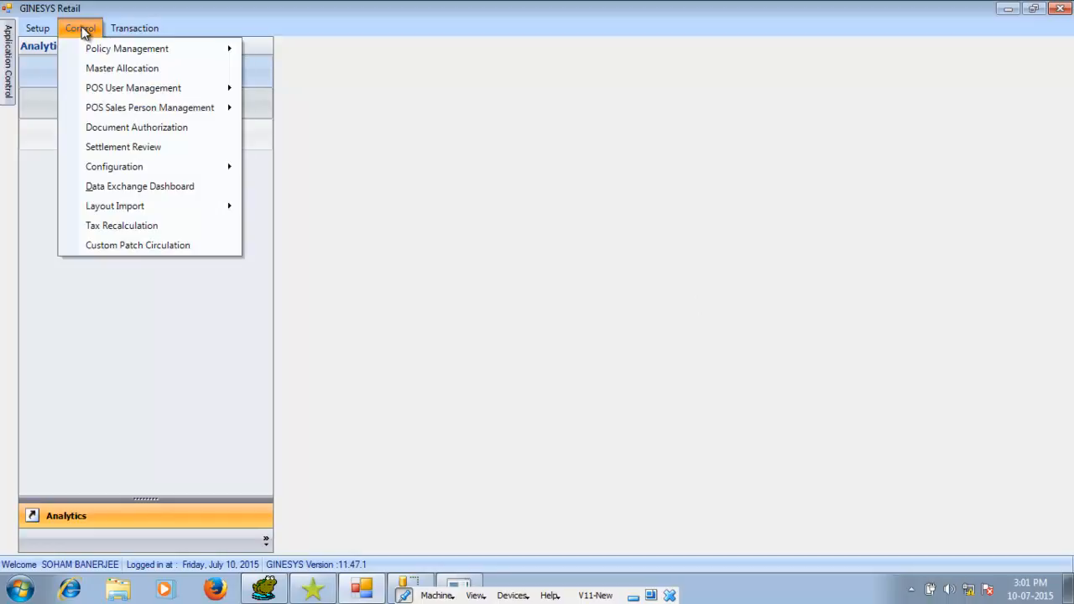
left_click(120, 188)
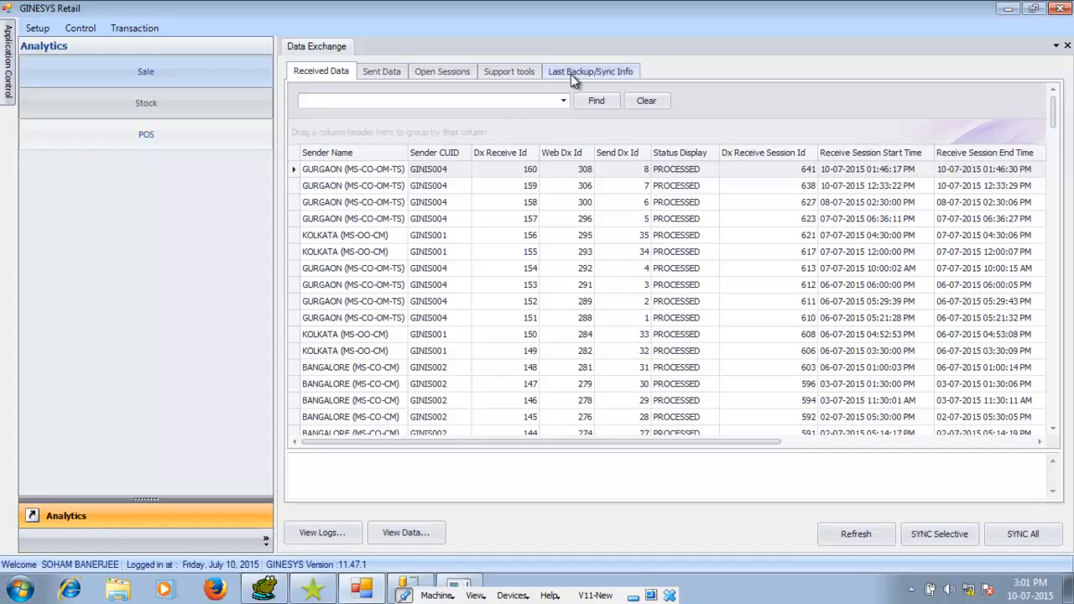
left_click(577, 74)
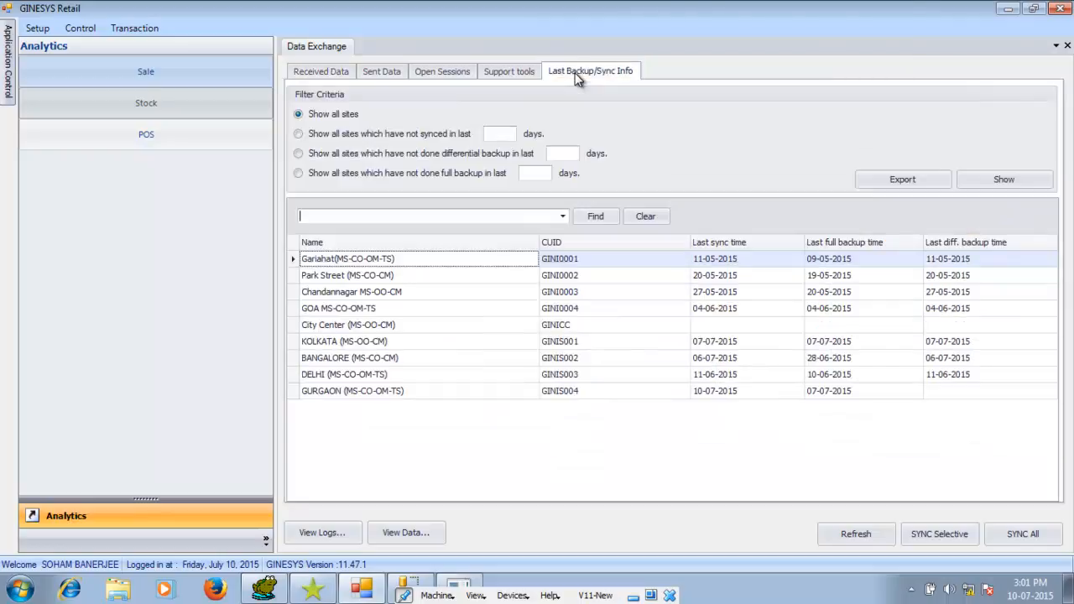
Start exporting the last backup/sync information of all sites and cancel at the destination folder selection
left_click(919, 185)
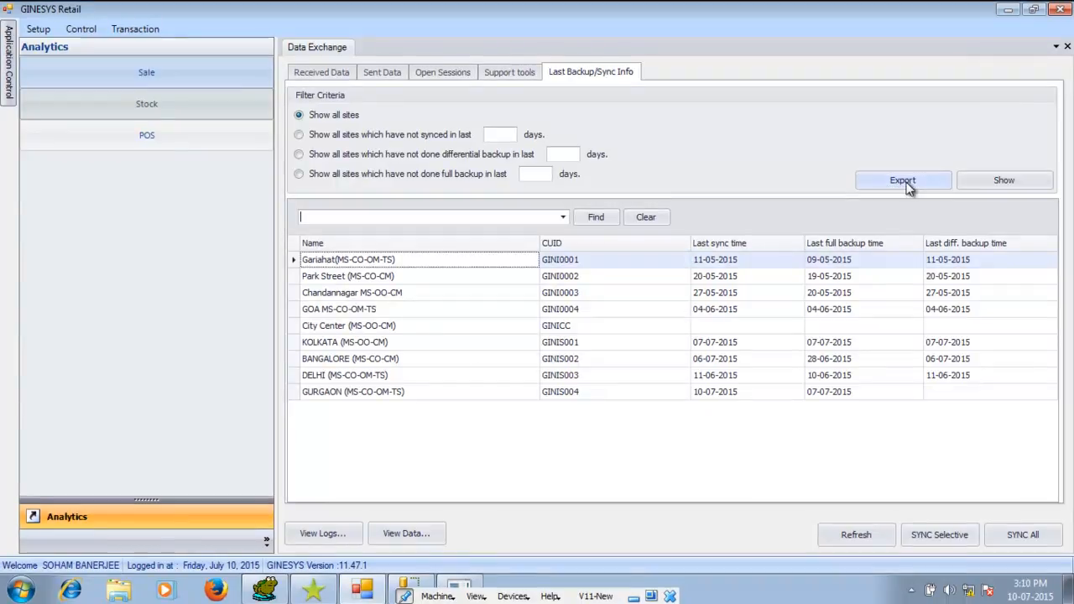
left_click(911, 185)
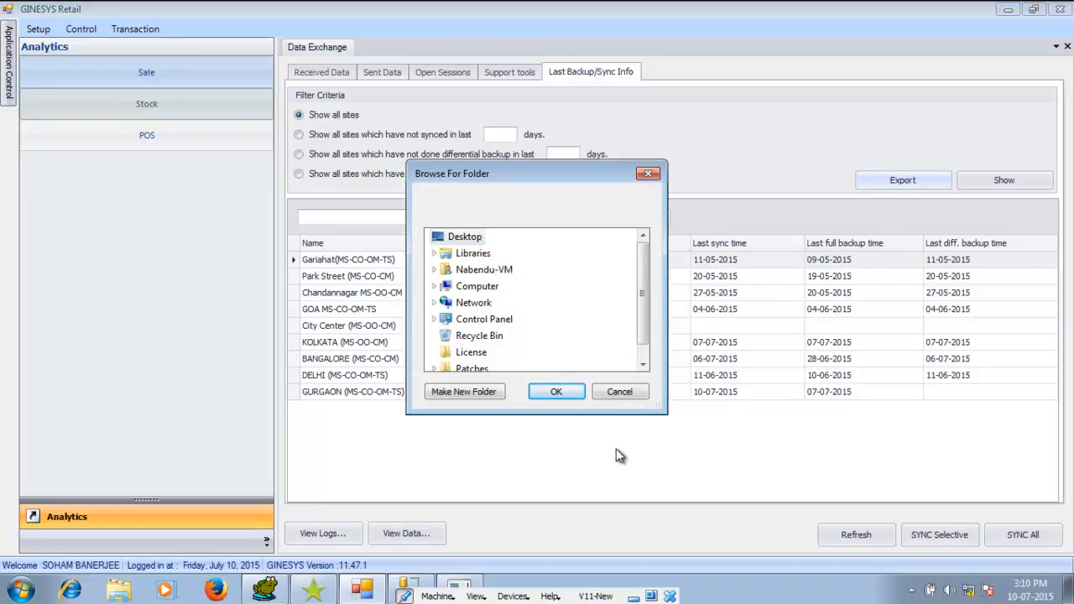
left_click(621, 391)
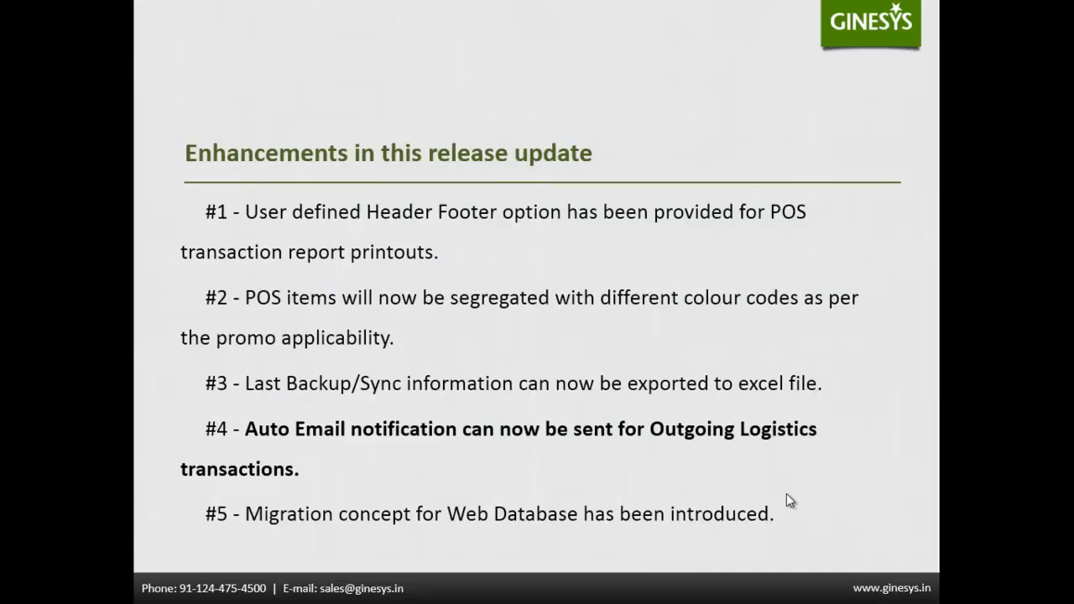